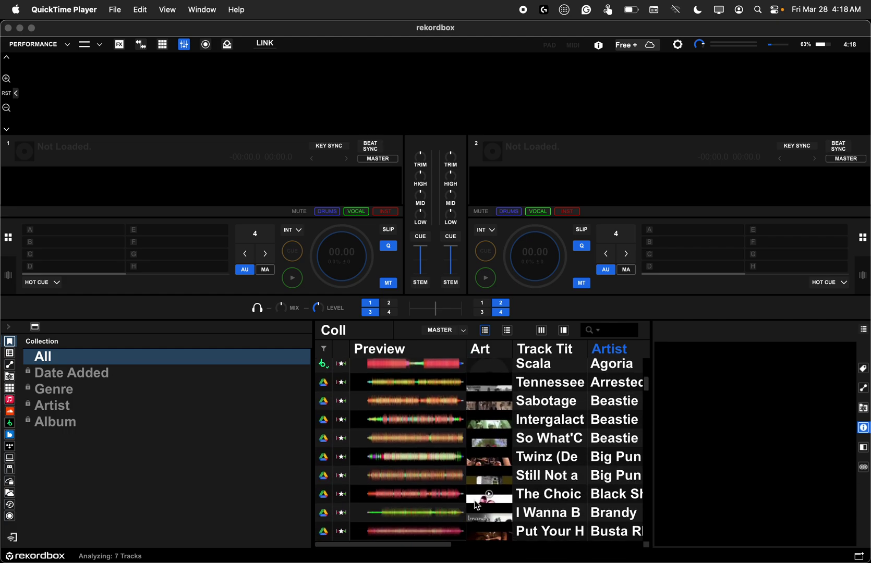
scroll(475, 503, down, 5)
scroll(474, 504, down, 5)
scroll(474, 503, down, 2)
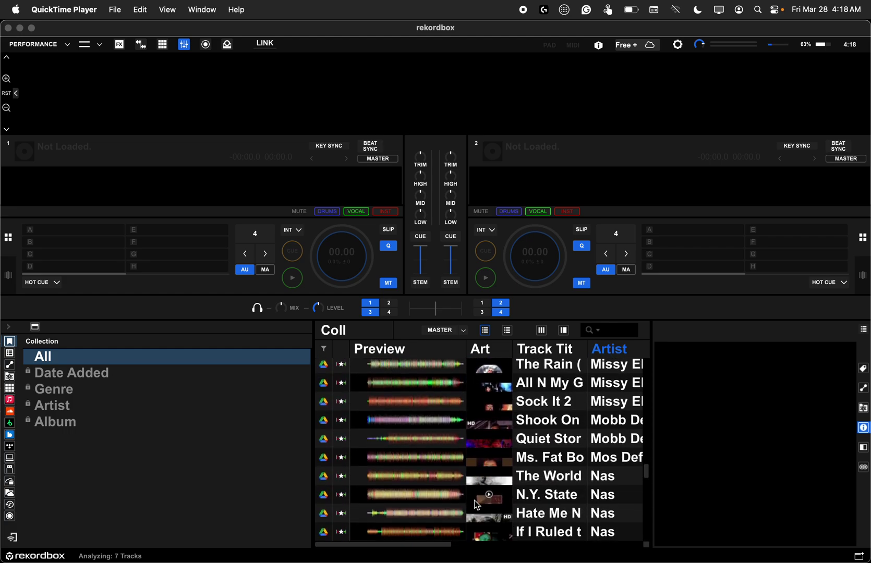
scroll(472, 501, down, 5)
scroll(472, 501, down, 5)
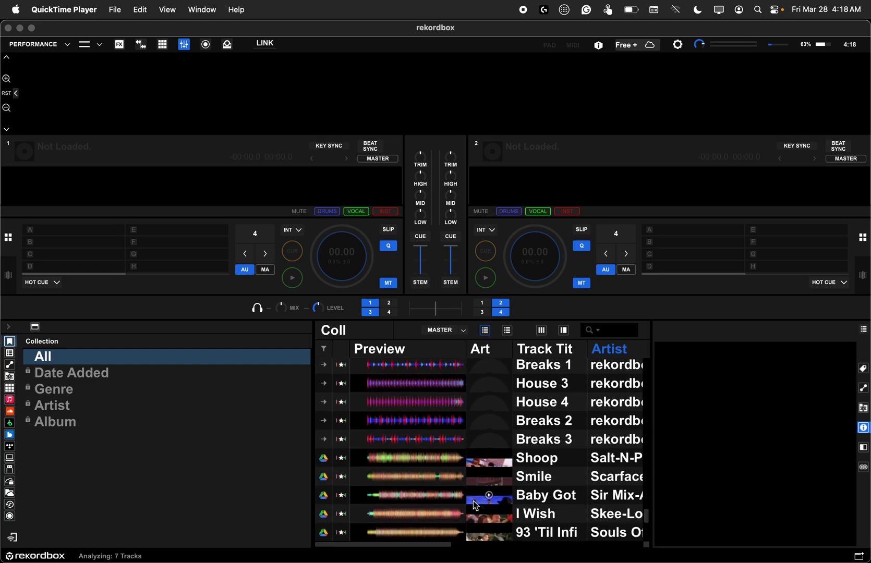
scroll(473, 501, down, 5)
scroll(473, 500, down, 5)
scroll(472, 500, up, 4)
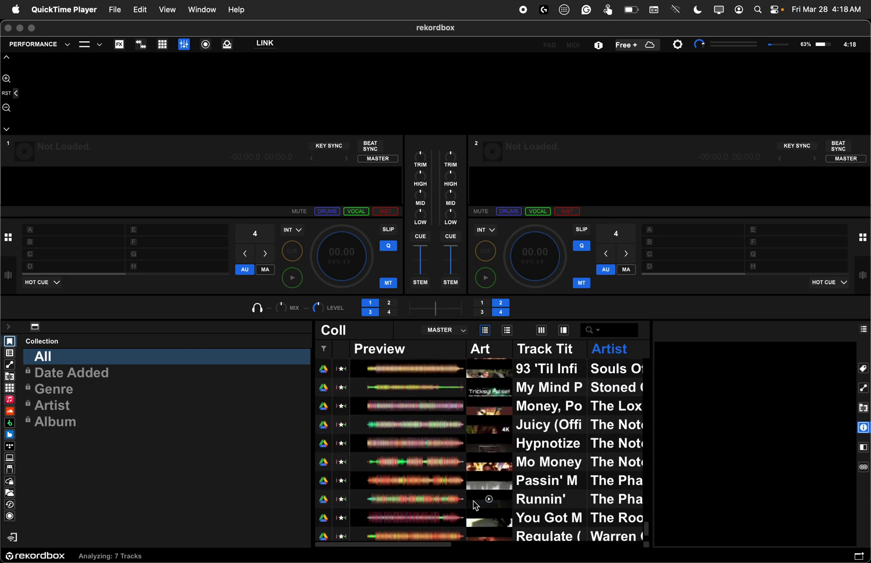
scroll(473, 500, up, 4)
scroll(472, 500, up, 3)
scroll(473, 501, up, 2)
scroll(473, 501, up, 1)
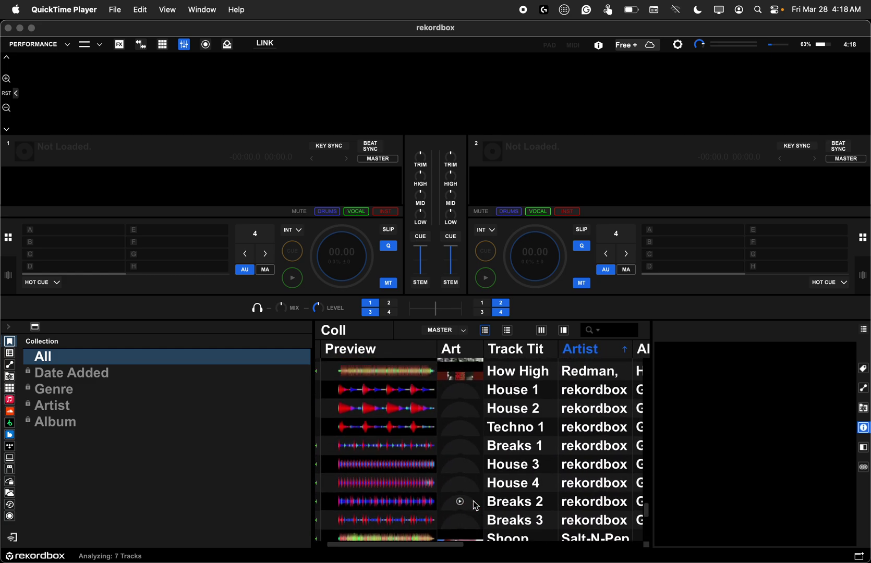
scroll(473, 501, down, 1)
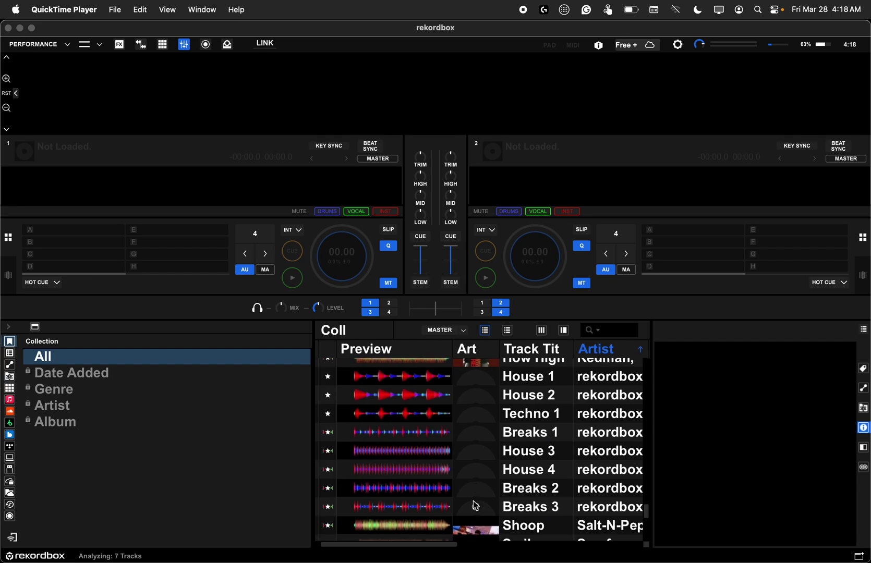
scroll(472, 501, down, 1)
scroll(472, 501, right, 1)
scroll(474, 506, right, 3)
scroll(474, 505, right, 3)
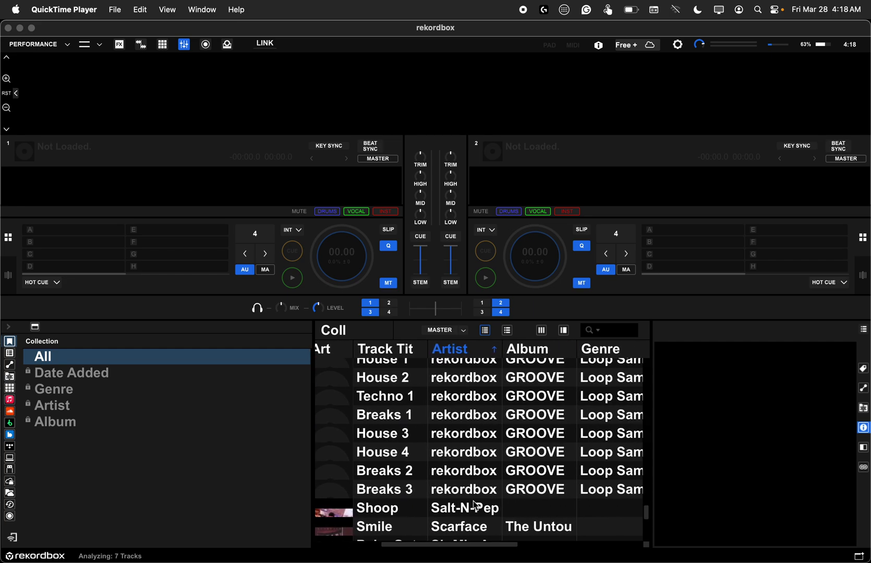
scroll(474, 506, right, 1)
scroll(475, 506, down, 1)
scroll(475, 505, up, 1)
scroll(474, 505, right, 2)
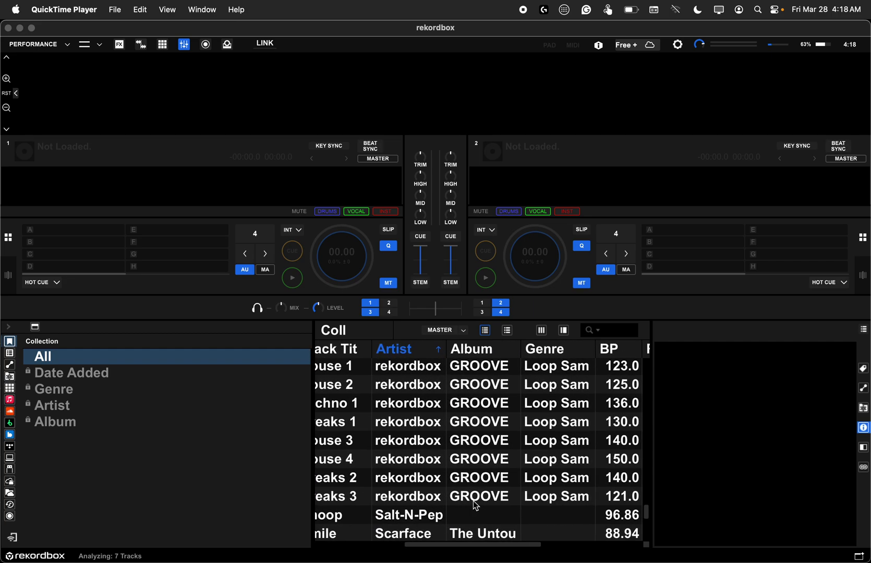
scroll(475, 505, left, 2)
scroll(473, 501, left, 3)
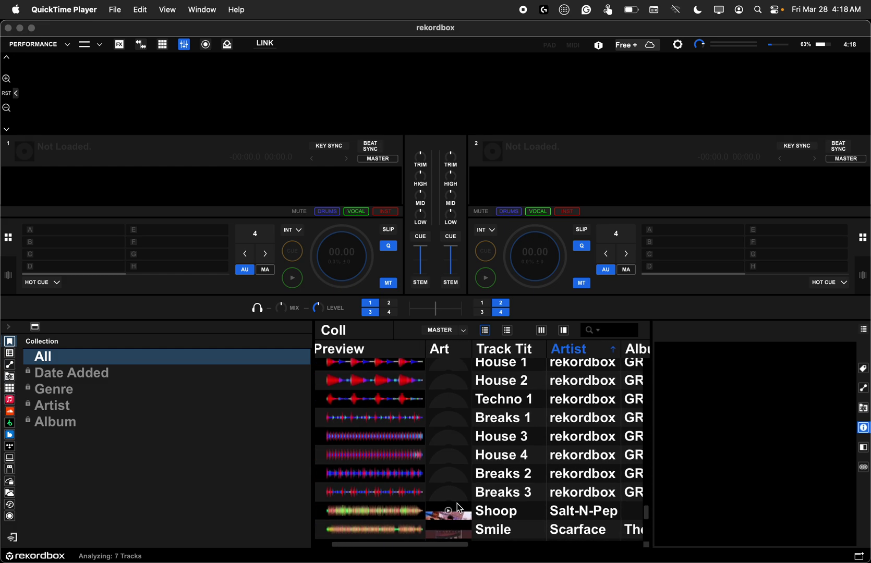
- Inspect the House 1 and Breaks 3 samples, then select all eight Groove Circuit tracks from House 1 to Breaks 3
click(396, 492)
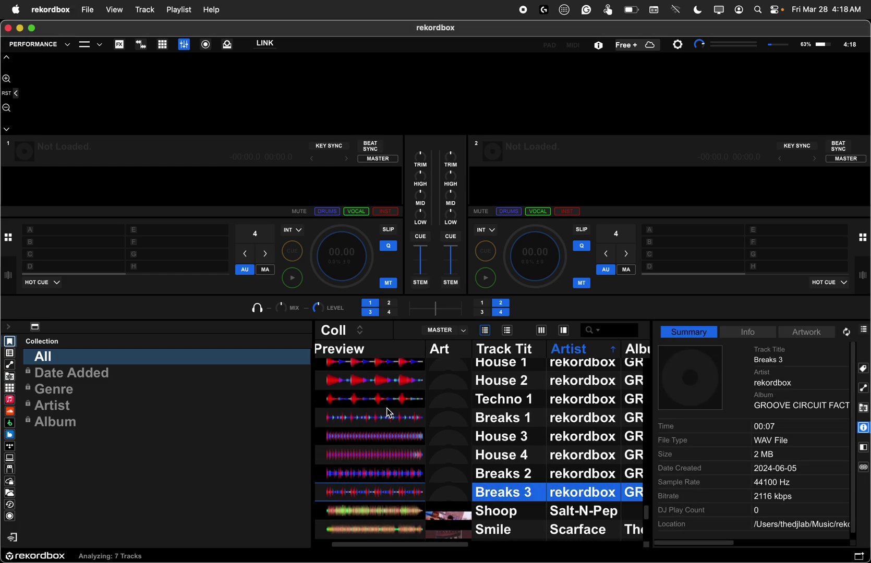
scroll(394, 391, up, 3)
scroll(394, 392, up, 2)
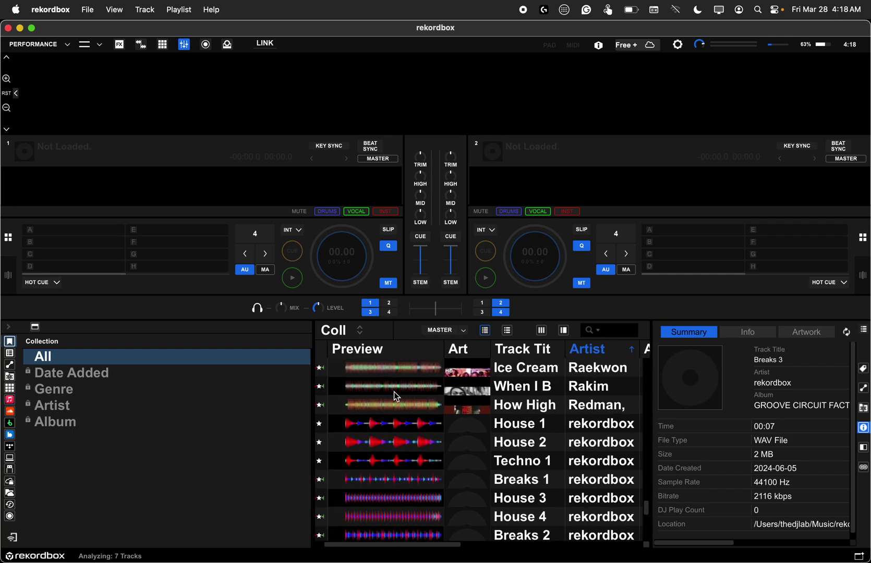
click(388, 427)
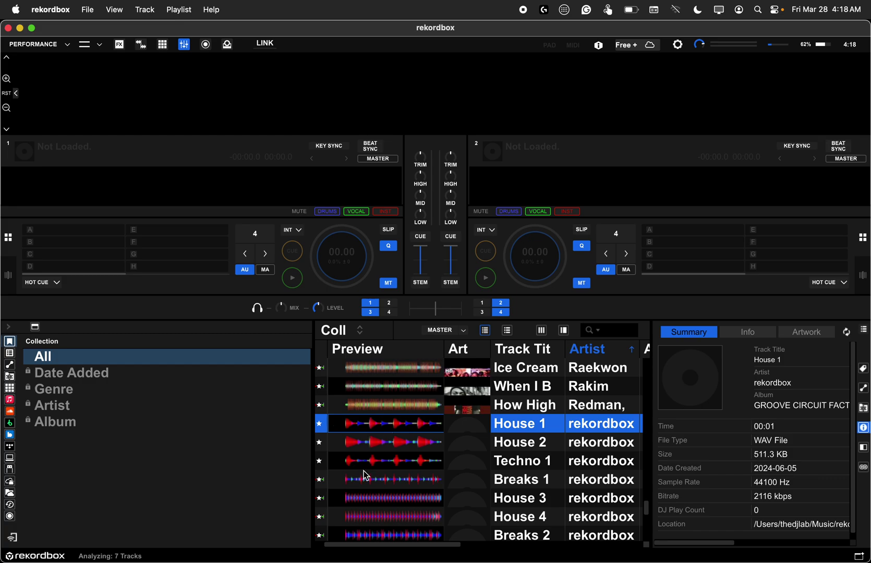
scroll(364, 472, down, 3)
click(376, 488)
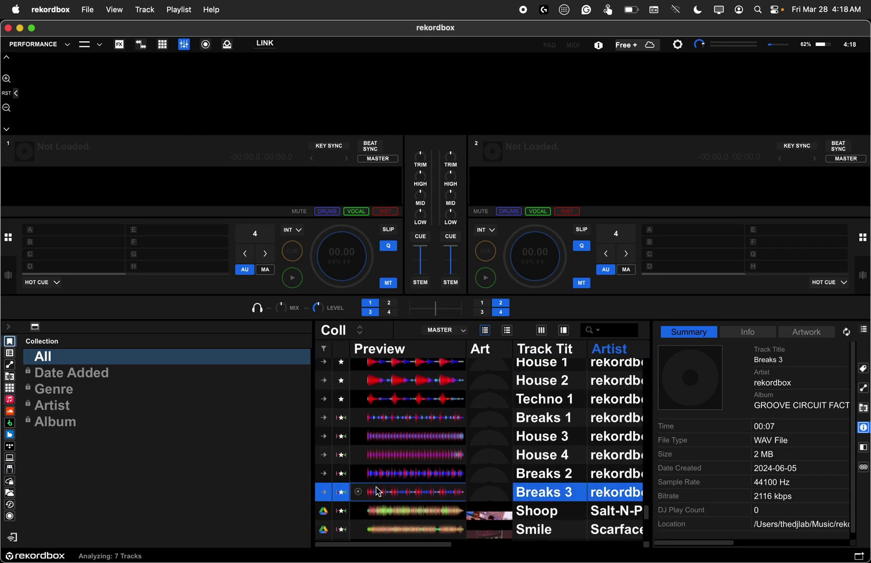
click(355, 366)
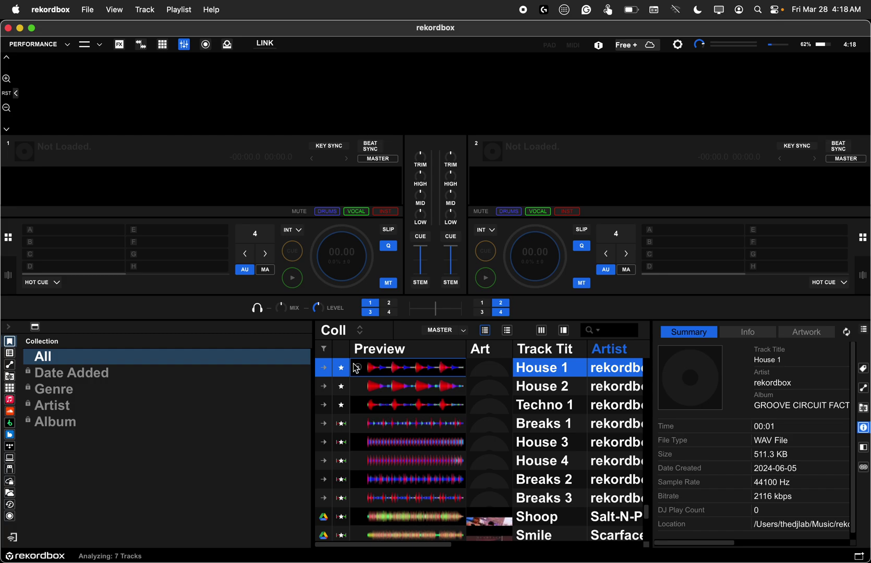
click(386, 490)
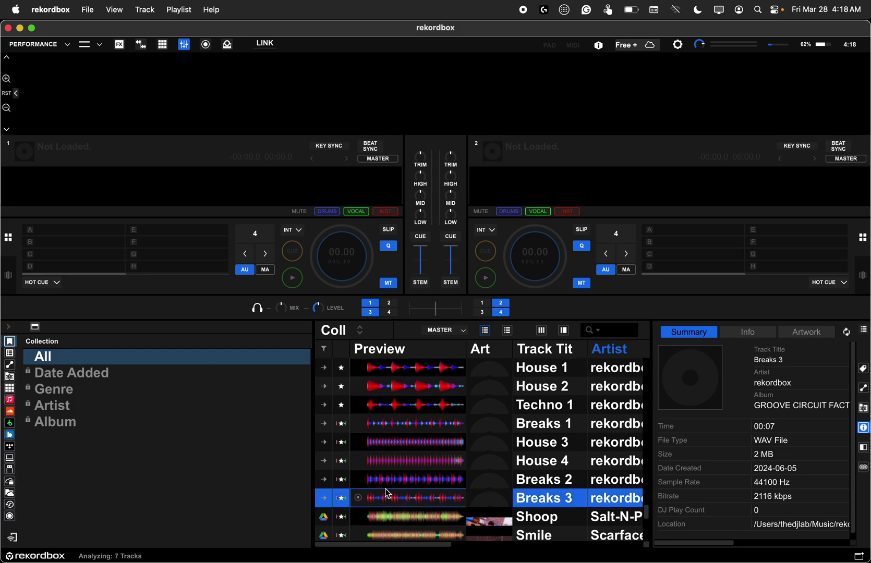
shift+click(397, 370)
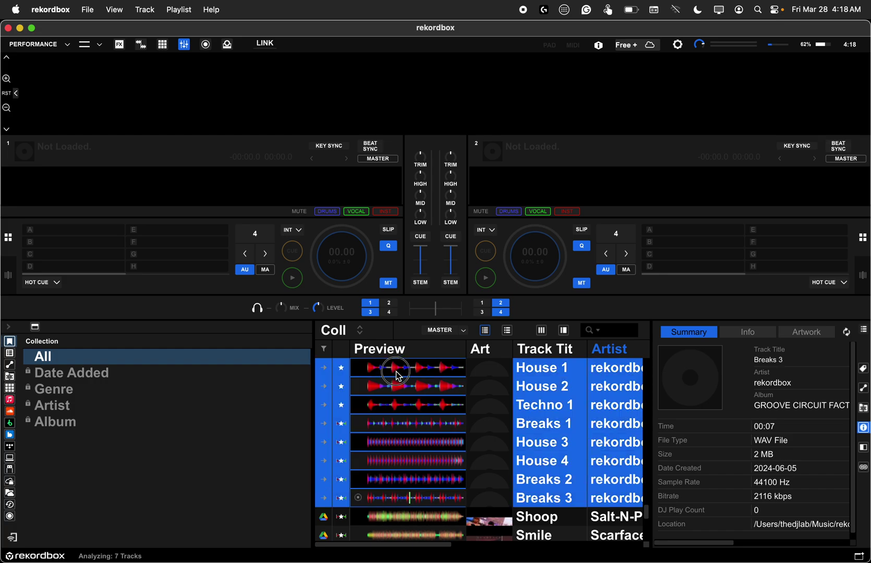
- Choose Remove from Collection for the eight selected sample tracks
right_click(399, 415)
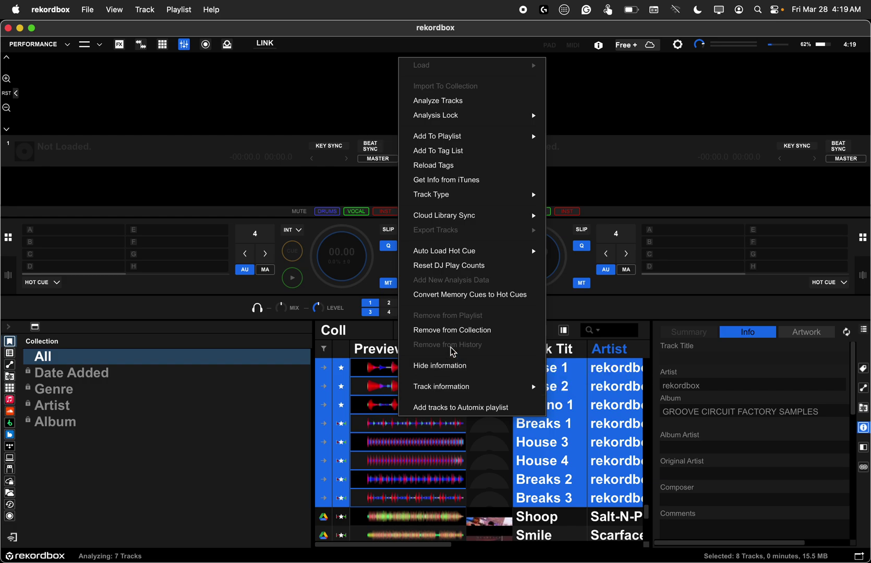
- Confirm removing the eight sample tracks from the collection, then close rekordbox
click(455, 331)
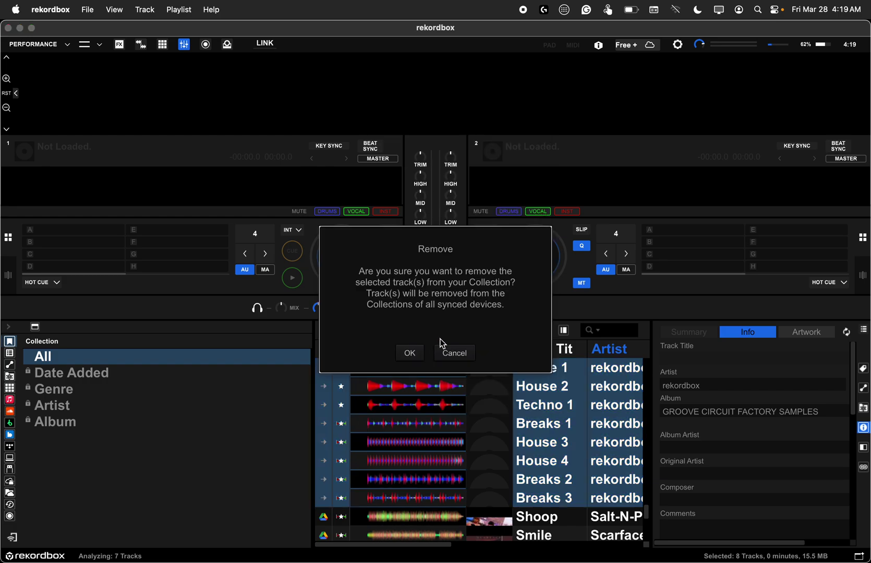
click(411, 353)
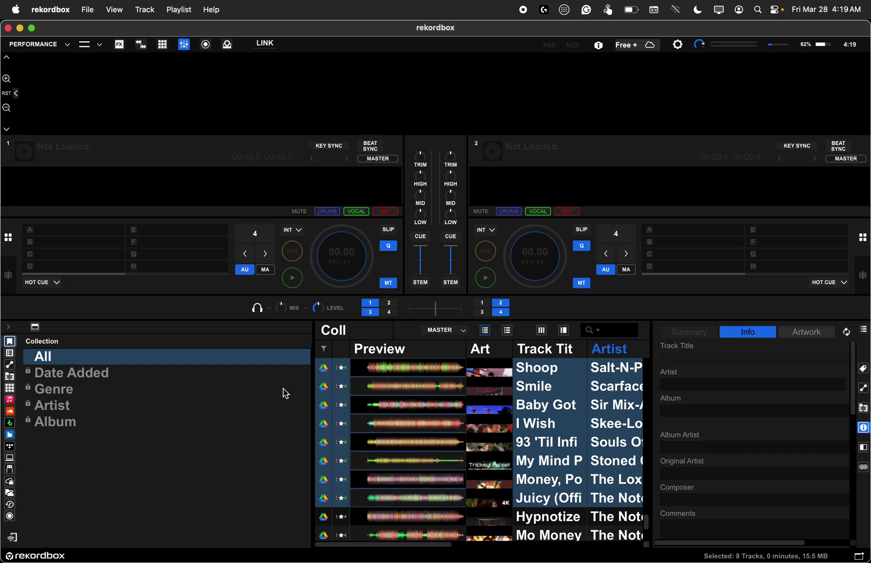
click(9, 29)
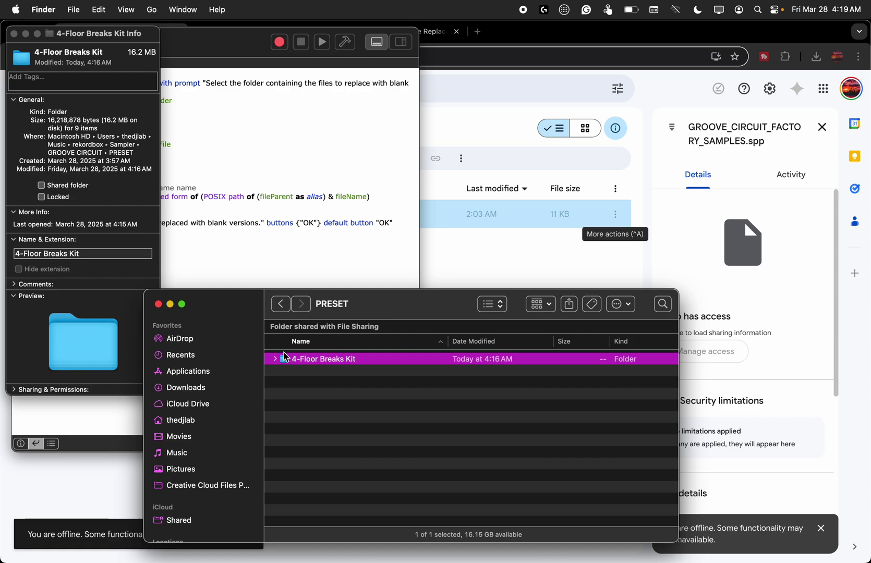
- Navigate back through the folder history to the Music folder
click(280, 304)
click(279, 304)
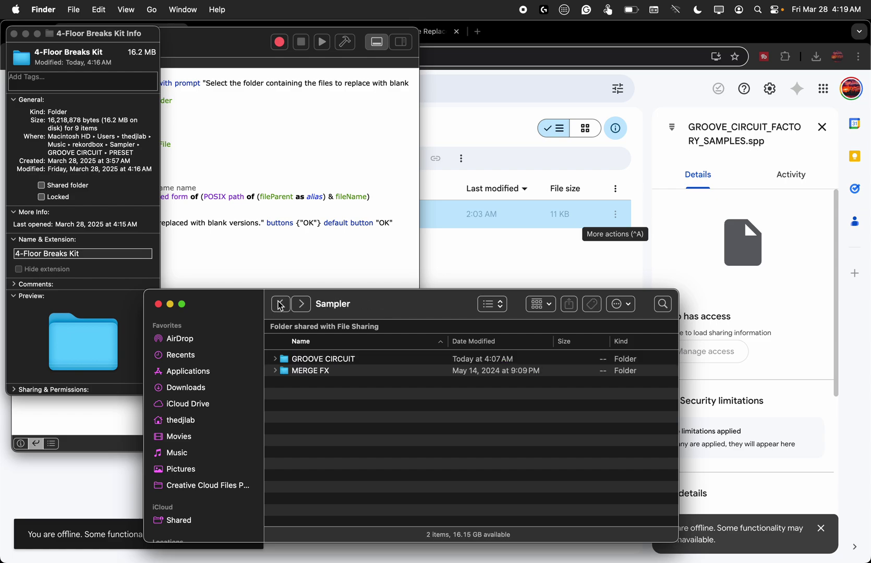
click(280, 304)
click(279, 304)
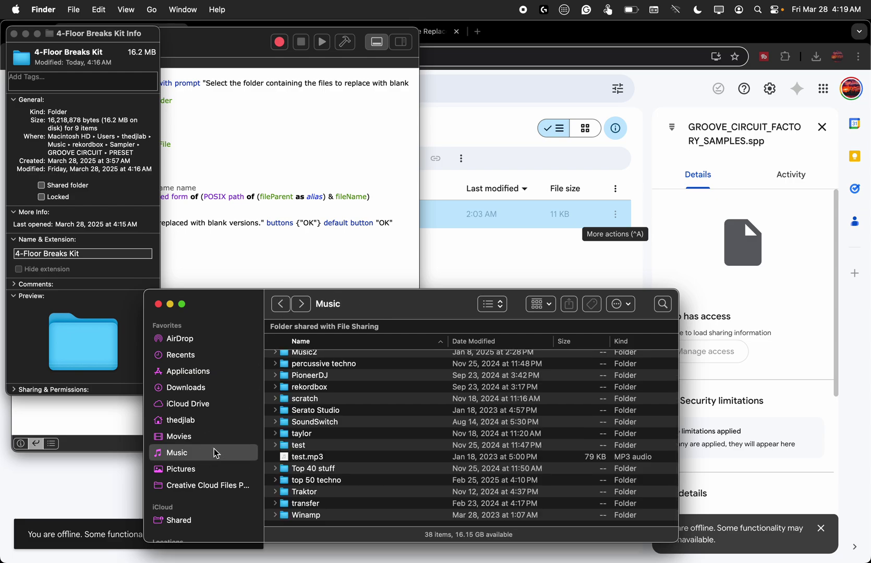
- Go into rekordbox > Sampler > GROOVE CIRCUIT > PRESET > 4-Floor Breaks Kit with its eight wav samples
double_click(311, 387)
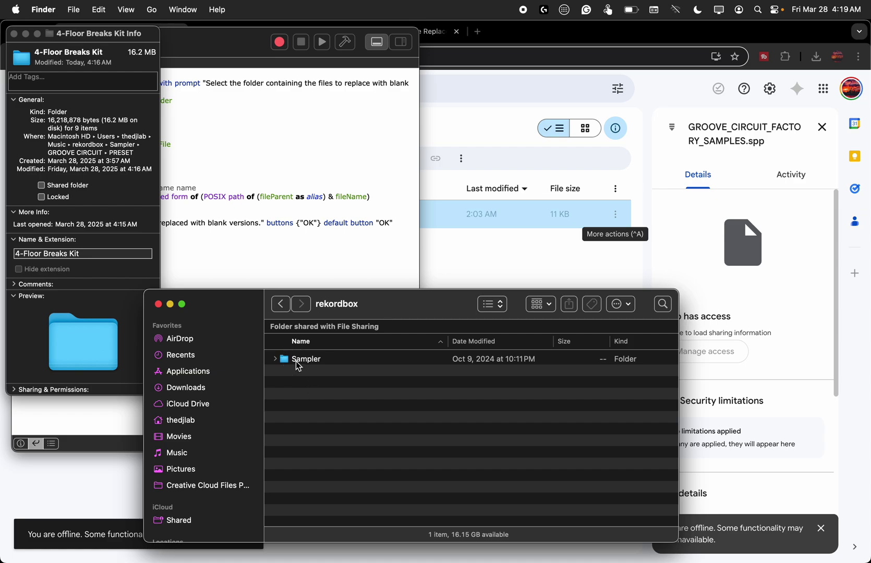
double_click(296, 360)
click(309, 359)
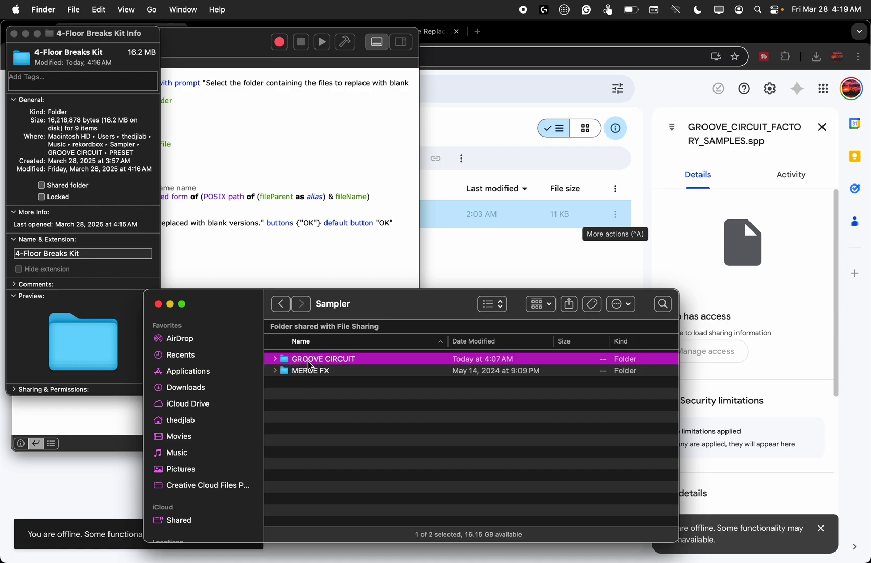
double_click(309, 360)
double_click(309, 359)
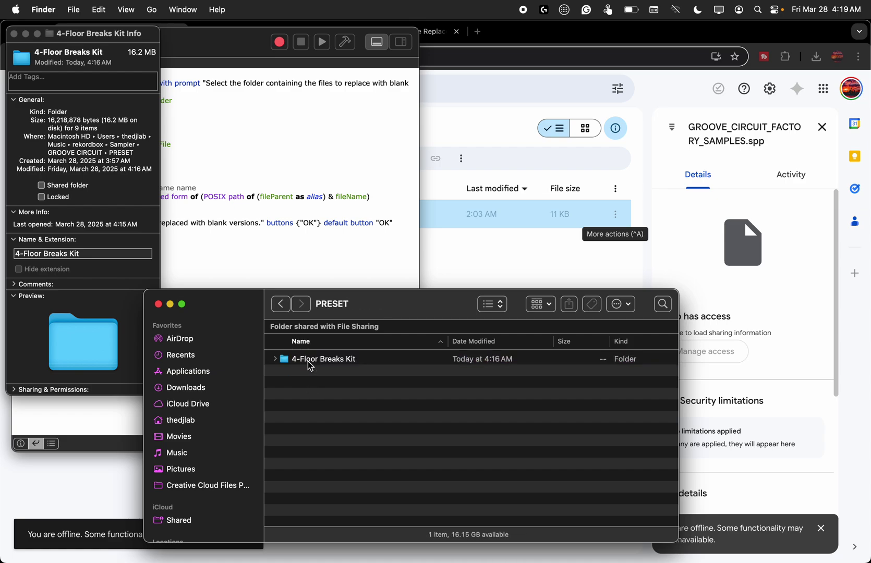
double_click(309, 360)
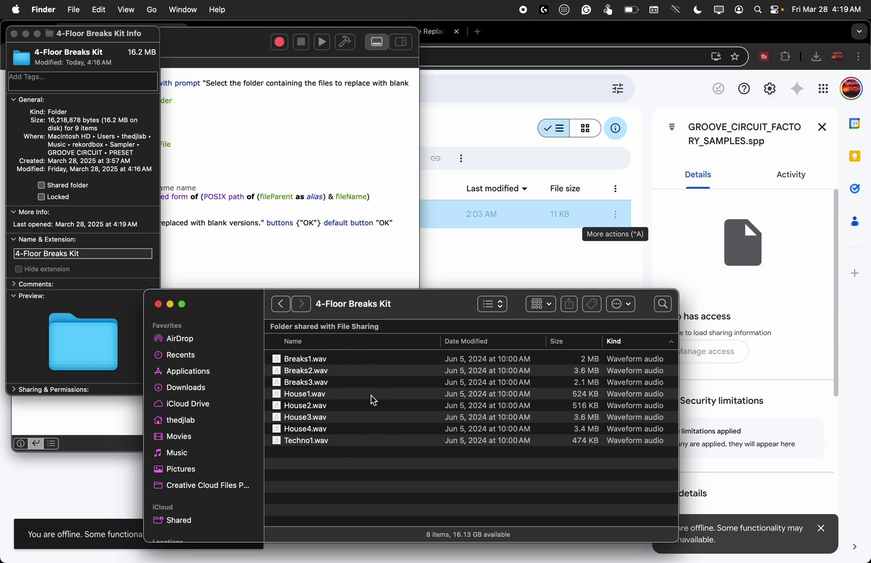
- Move all eight wav files, Breaks1.wav through Techno1.wav, to the Trash
click(317, 360)
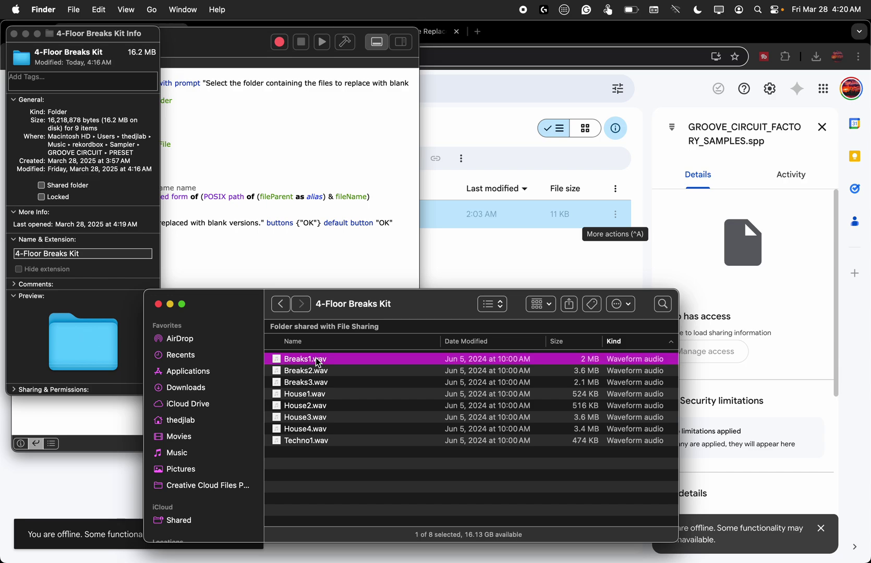
shift+click(313, 441)
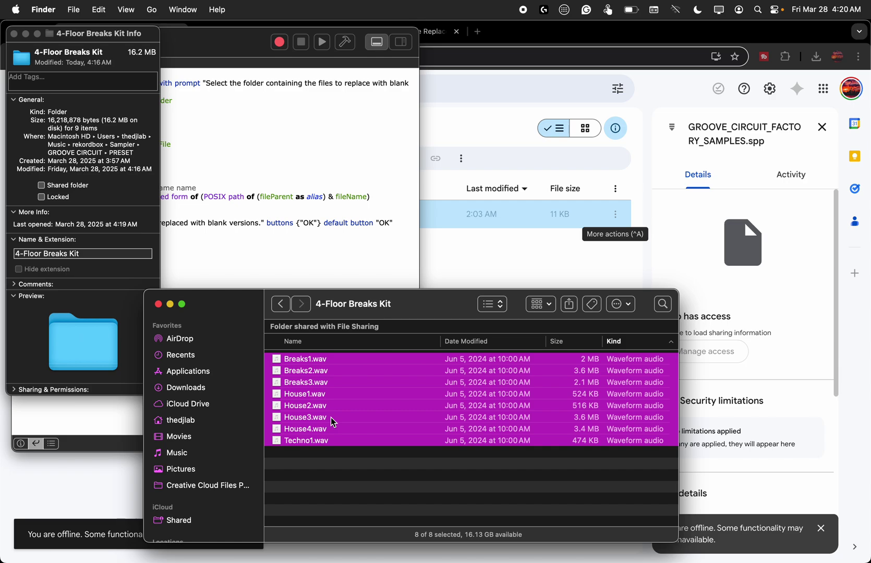
right_click(332, 420)
click(371, 325)
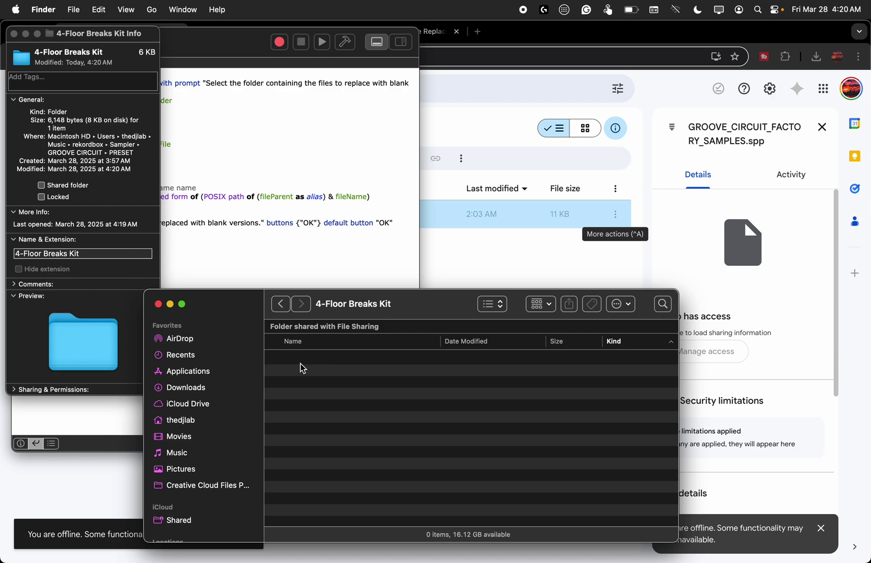
- Return to the PRESET folder and select the now-empty 4-Floor Breaks Kit folder
click(284, 308)
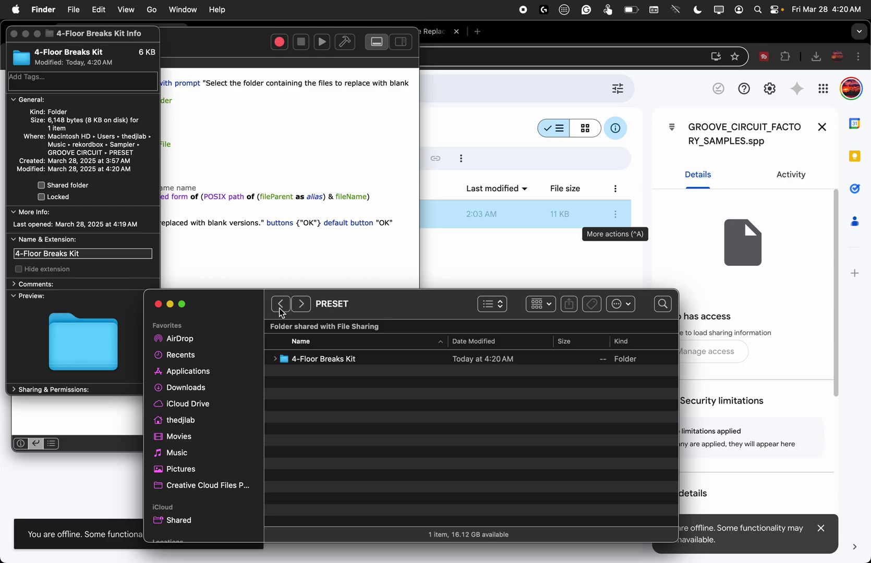
click(308, 360)
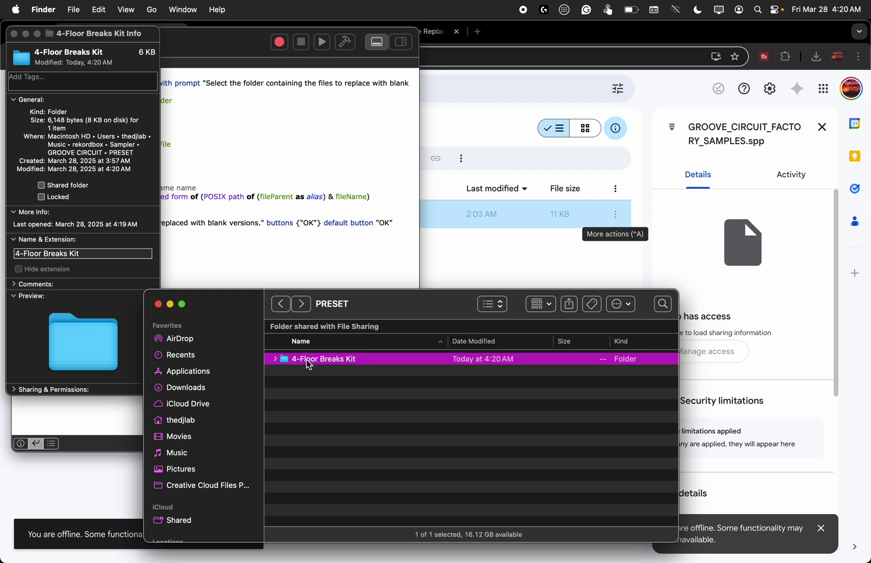
- Lock the 4-Floor Breaks Kit folder via its Get Info window's Locked checkbox
right_click(308, 363)
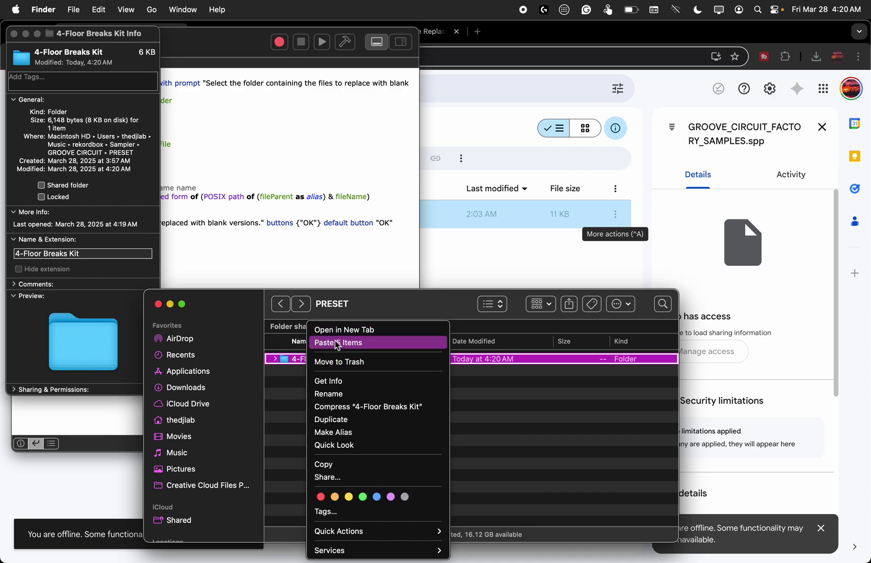
click(340, 382)
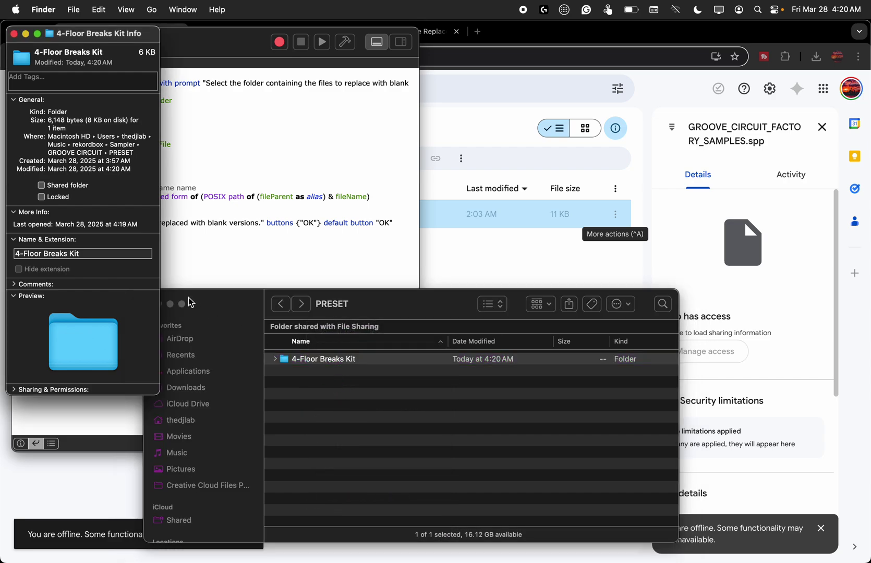
click(41, 198)
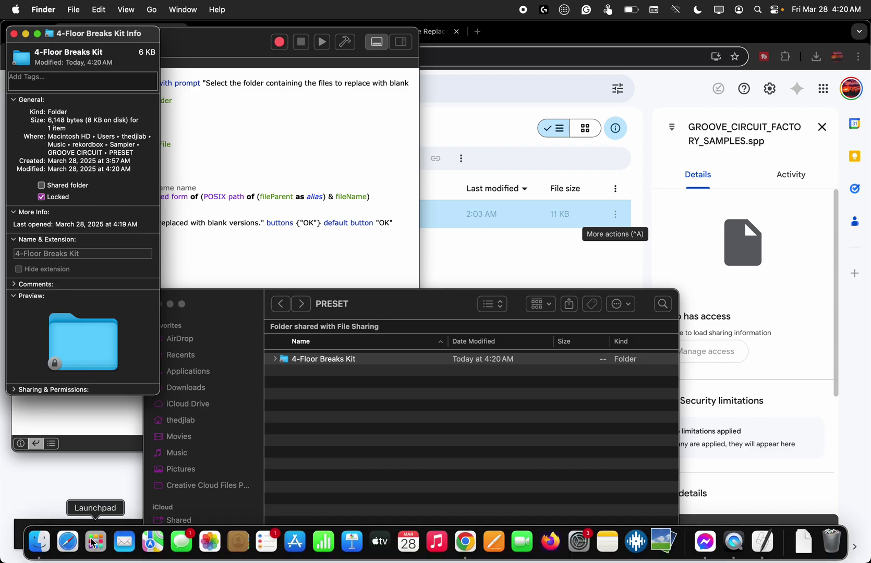
- Launch rekordbox from Launchpad
click(96, 543)
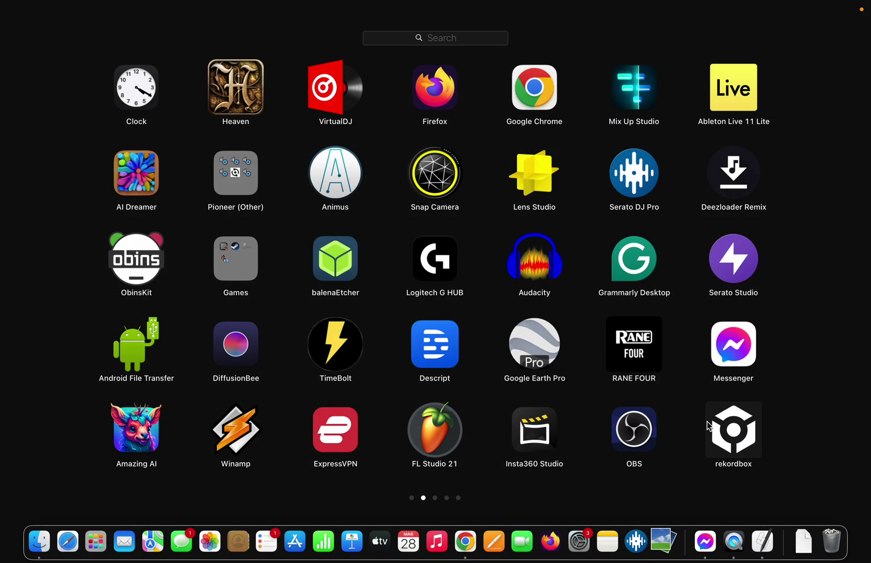
click(725, 433)
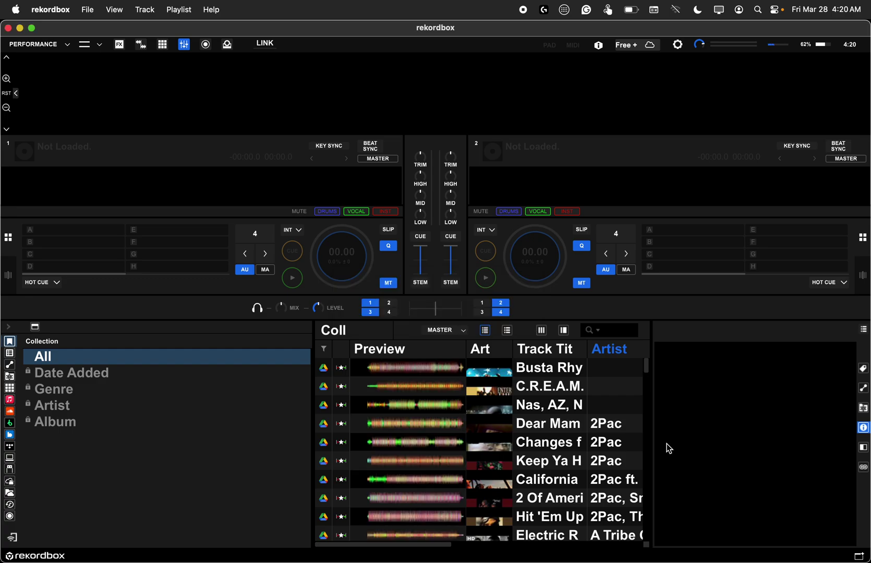
scroll(621, 444, down, 10)
scroll(621, 444, down, 10)
scroll(622, 444, down, 10)
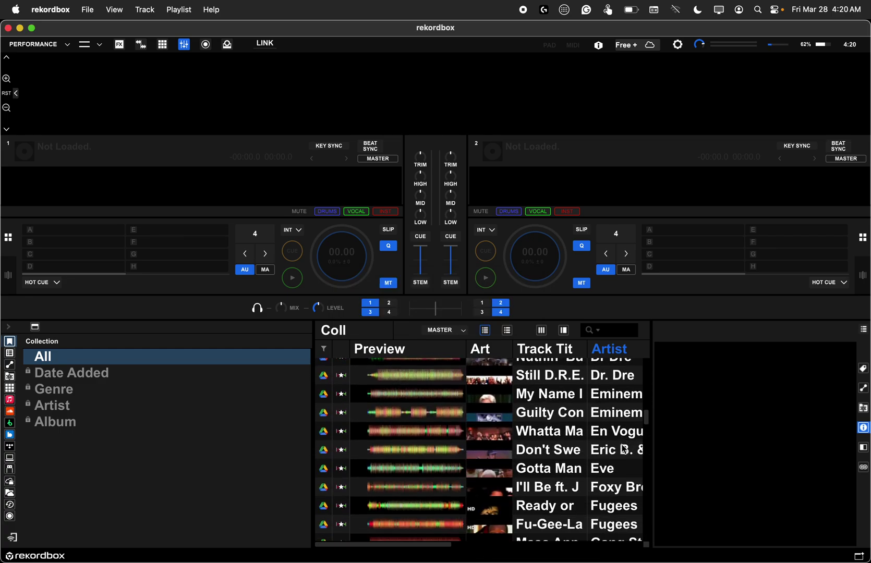
scroll(622, 445, down, 10)
scroll(622, 445, down, 10)
scroll(622, 444, down, 8)
scroll(622, 444, right, 3)
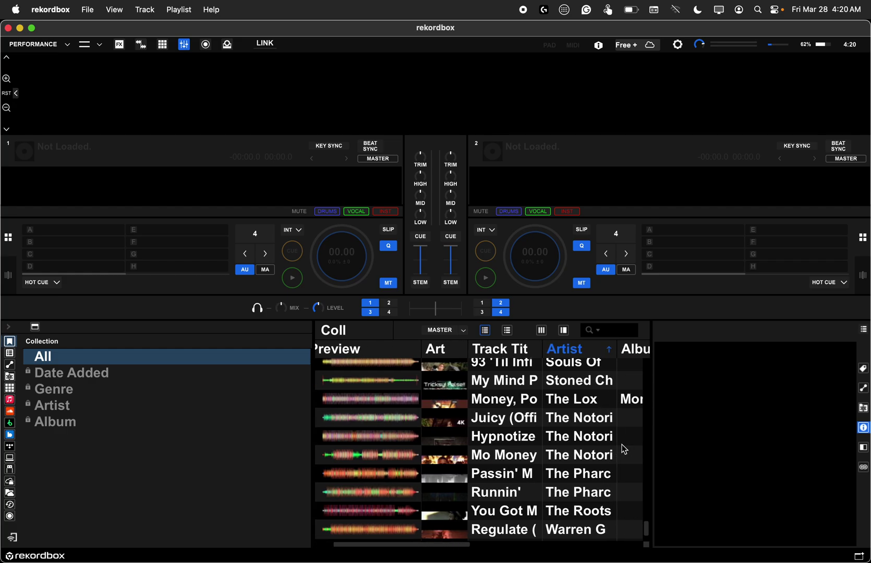
scroll(622, 444, right, 5)
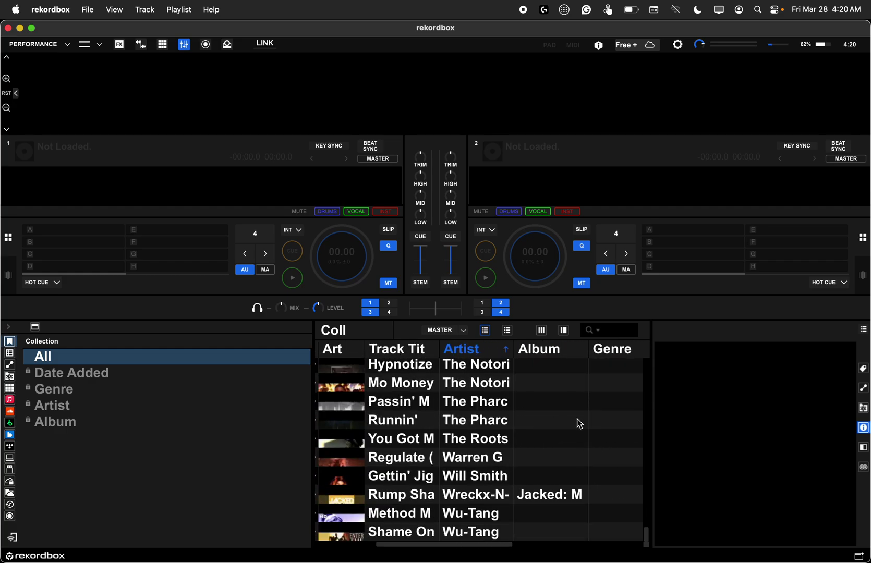
scroll(548, 418, left, 5)
scroll(548, 418, up, 10)
scroll(547, 418, up, 10)
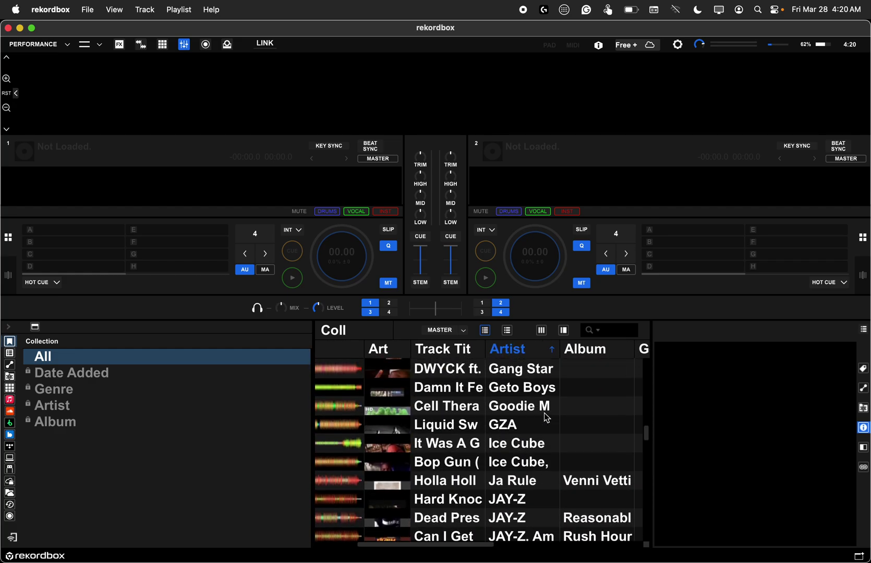
scroll(548, 419, up, 10)
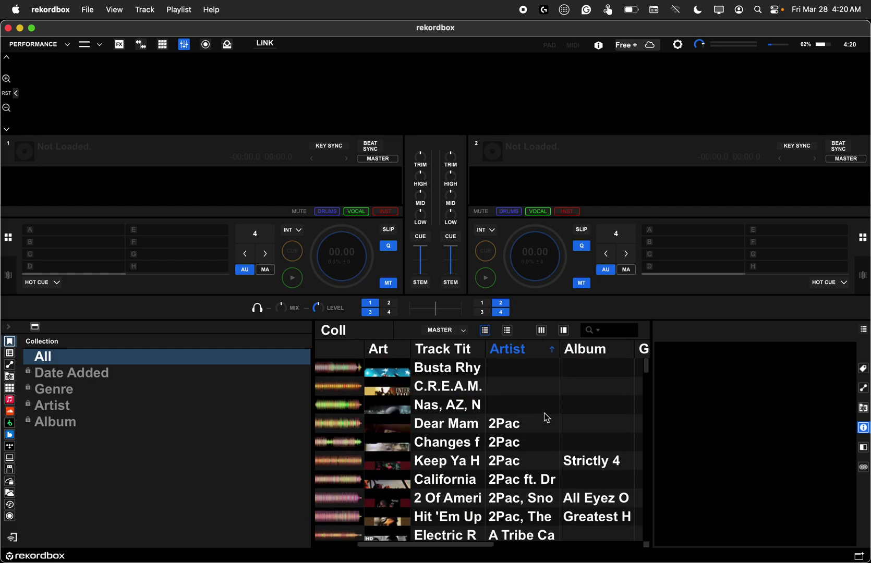
- Sort the collection by the Artist column in reverse order
click(518, 355)
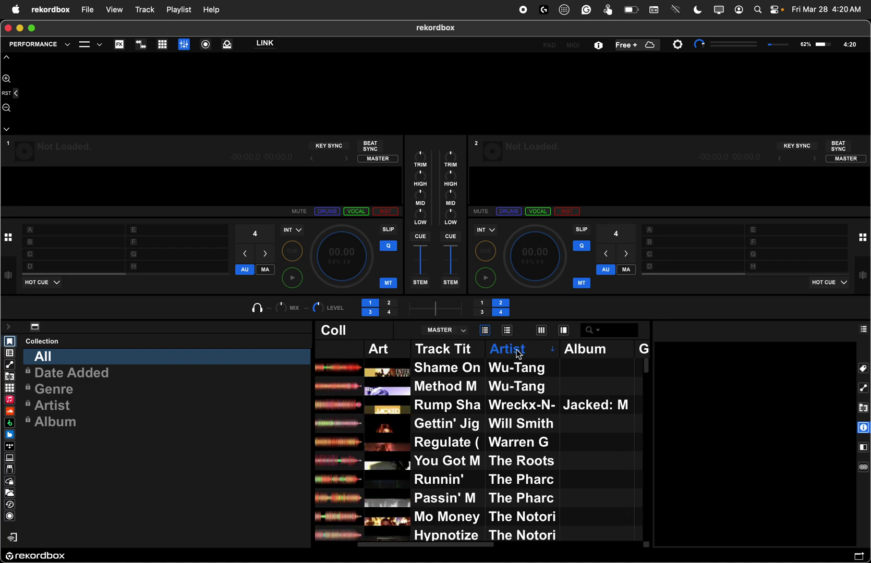
scroll(512, 420, down, 5)
scroll(512, 421, down, 5)
scroll(512, 421, down, 5)
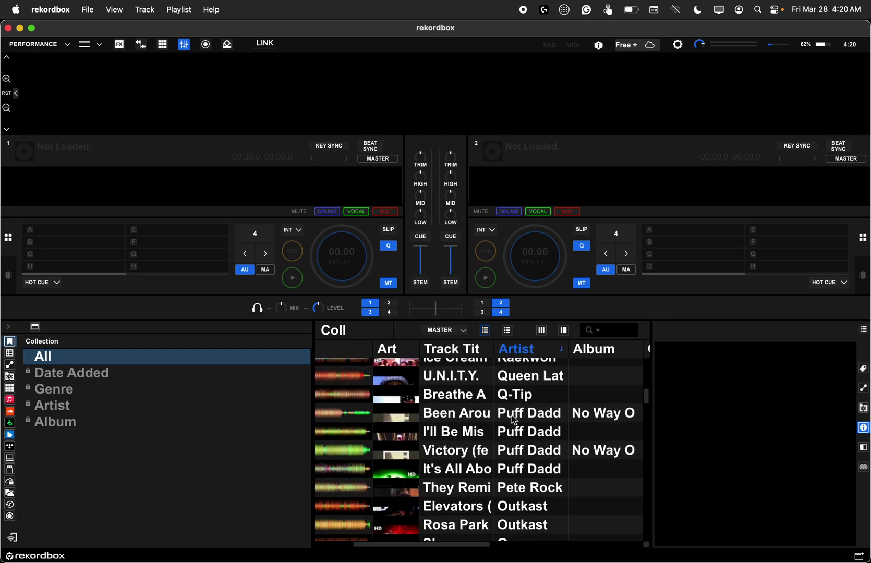
scroll(511, 421, down, 3)
scroll(511, 415, down, 5)
scroll(512, 415, down, 5)
scroll(512, 415, down, 5)
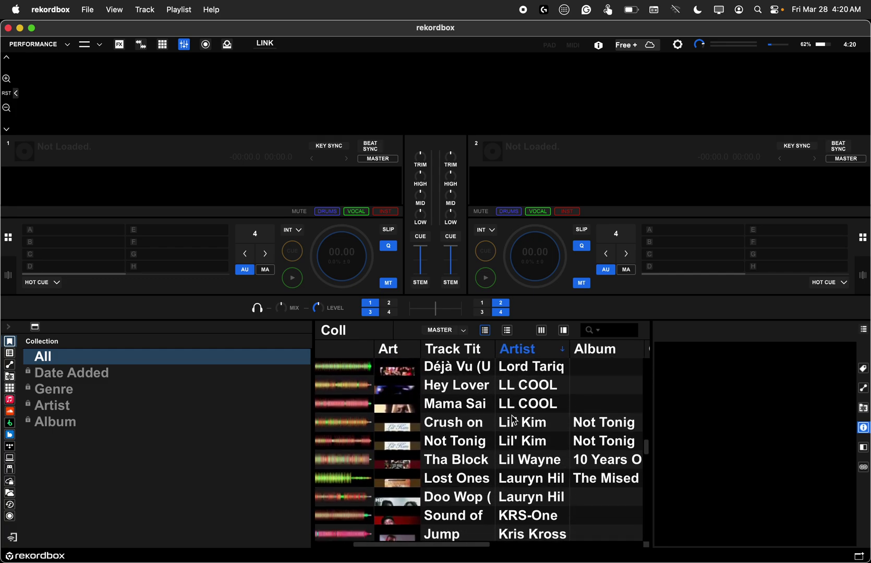
scroll(511, 415, down, 5)
scroll(511, 420, down, 5)
scroll(512, 420, down, 5)
scroll(511, 420, down, 3)
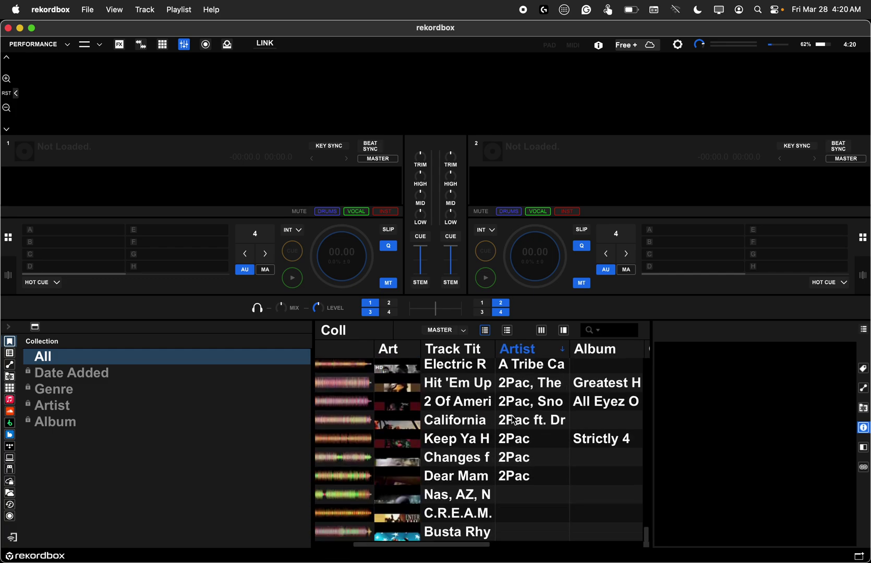
- Quit rekordbox and close the Finder PRESET folder window
click(9, 28)
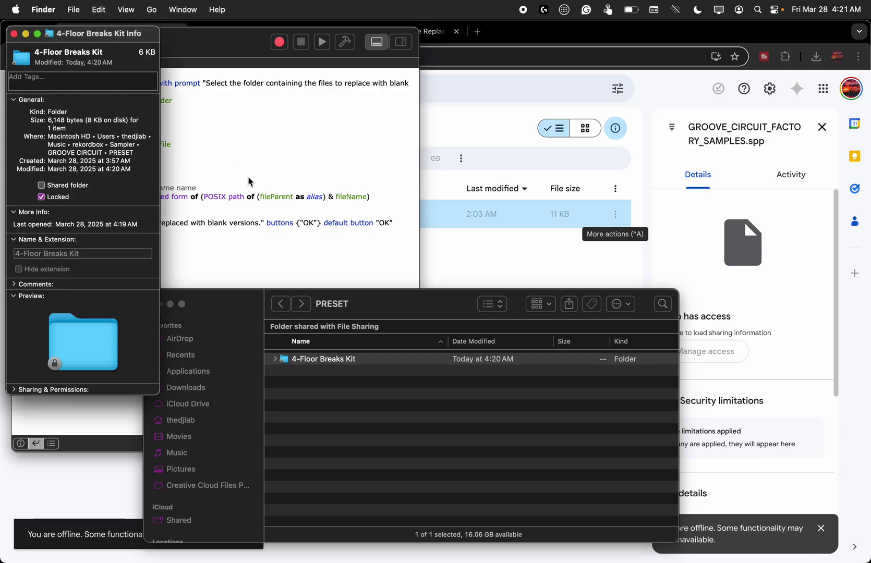
click(221, 306)
drag(222, 307, 278, 303)
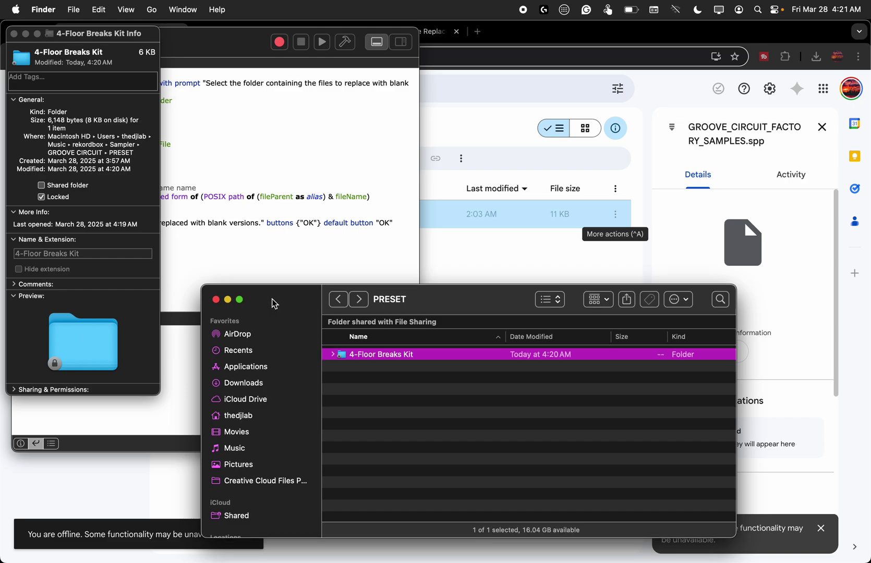
click(217, 300)
- Close the Script Editor window, the folder Info window and the Chrome browser window
click(198, 52)
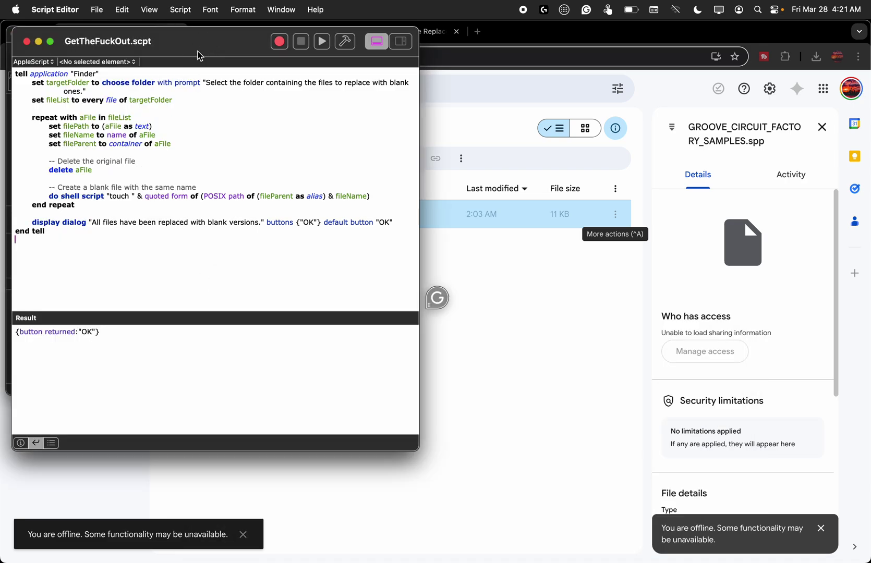
click(26, 42)
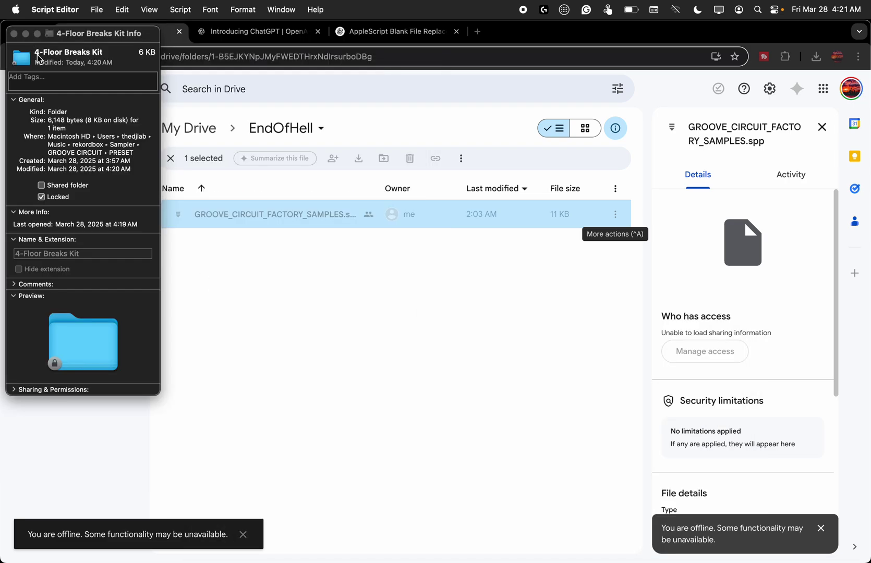
click(12, 33)
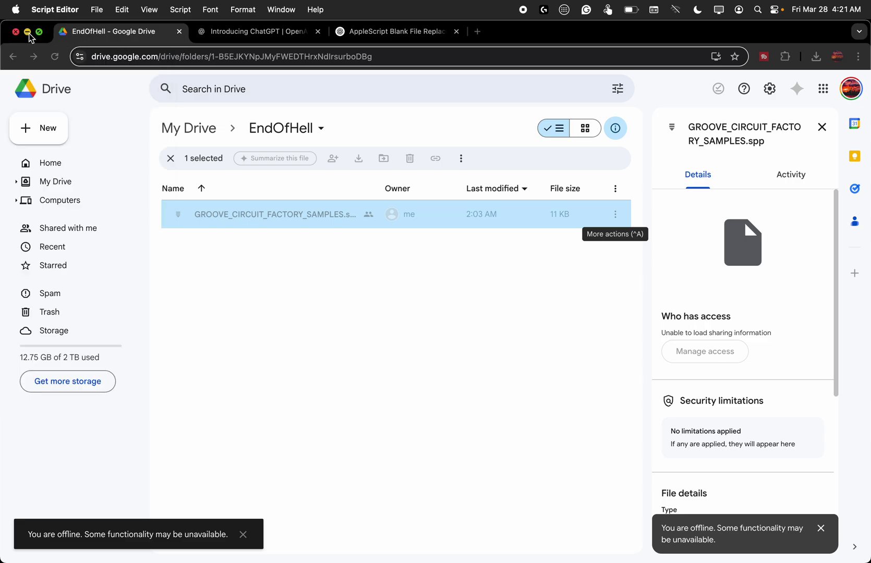
click(15, 31)
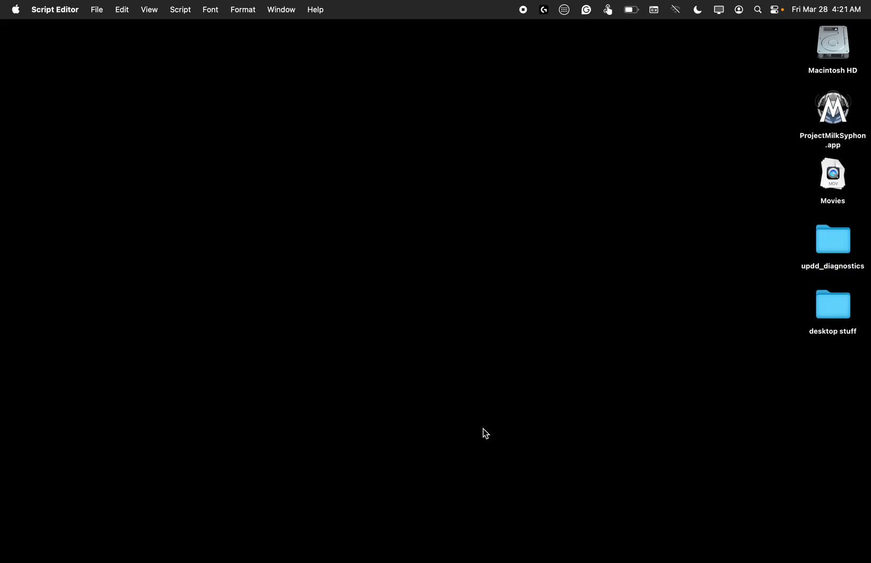
mouse_move(267, 556)
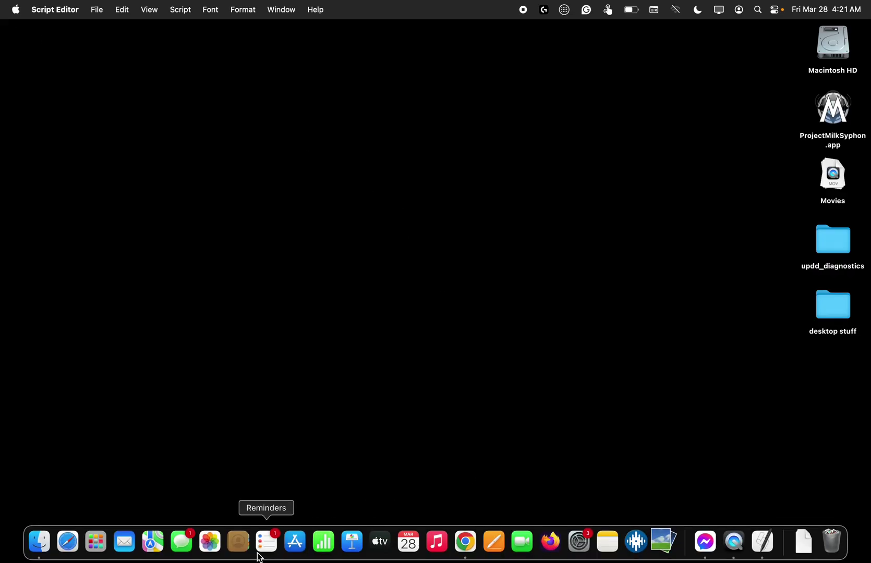
- Relaunch rekordbox from Launchpad to check its collection again
click(96, 541)
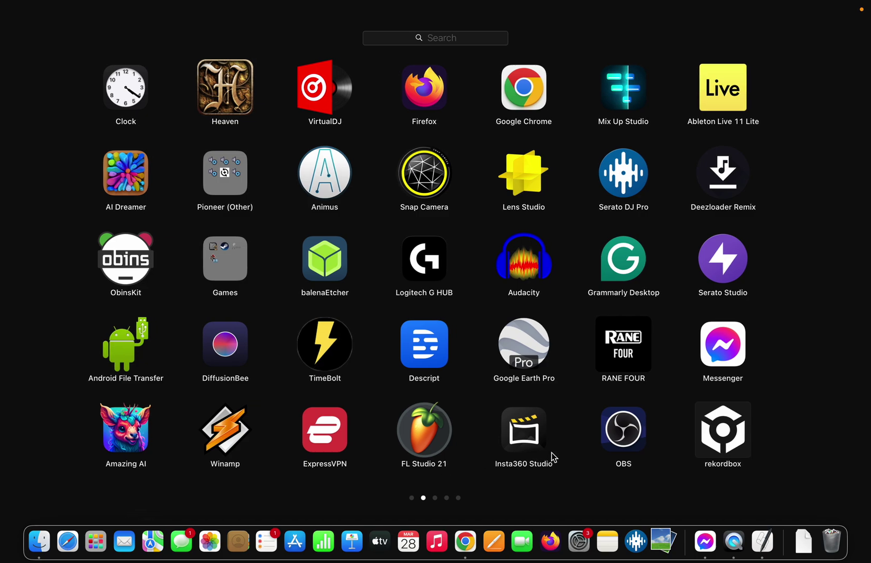
click(720, 436)
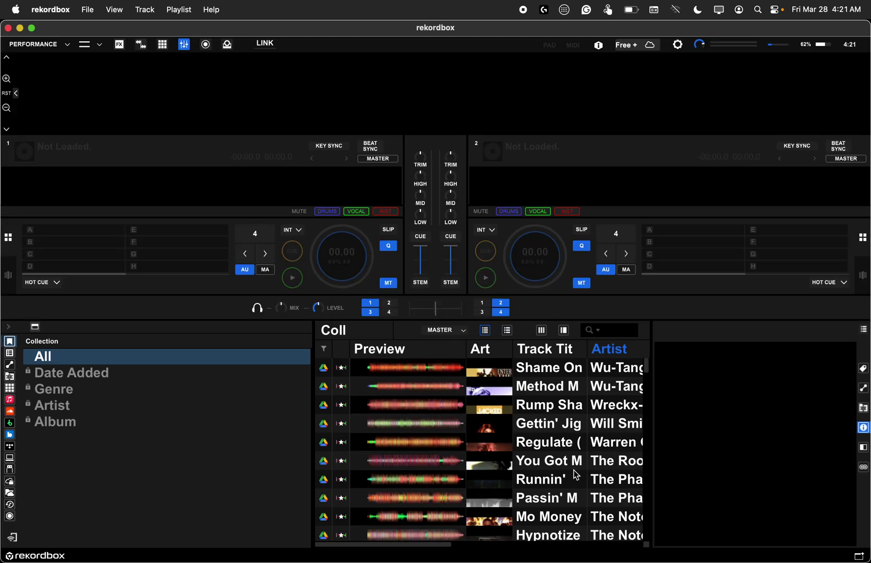
scroll(574, 474, down, 5)
scroll(572, 474, down, 8)
scroll(567, 474, down, 8)
scroll(565, 476, down, 8)
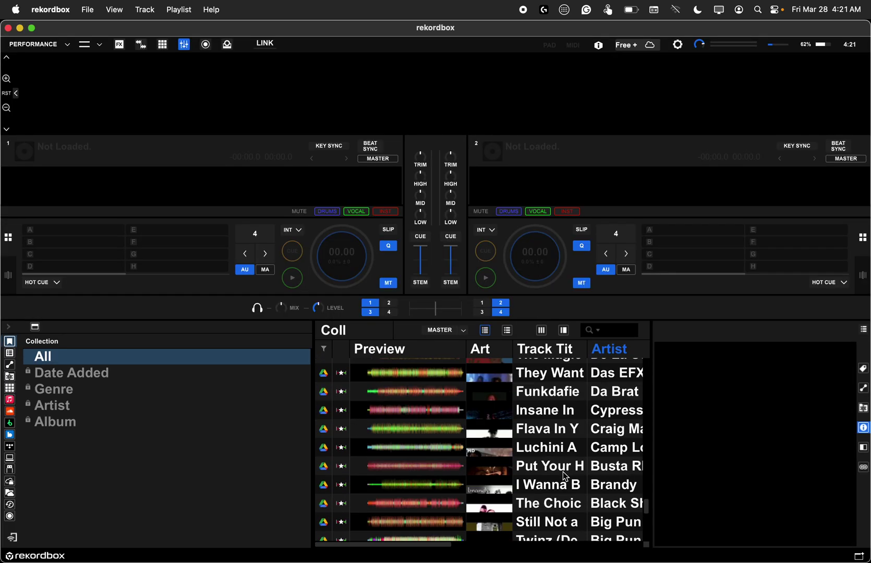
scroll(566, 477, down, 8)
scroll(565, 476, up, 8)
scroll(565, 476, up, 8)
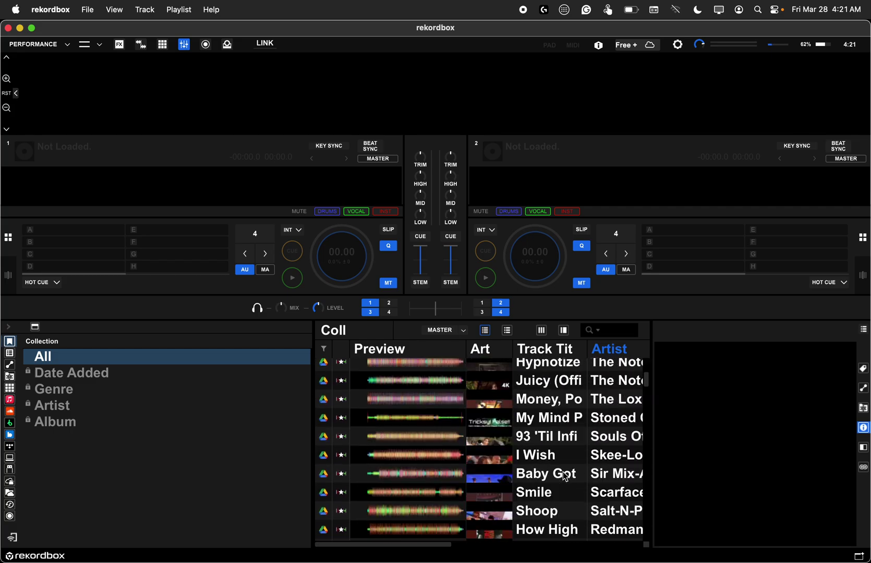
scroll(565, 476, up, 8)
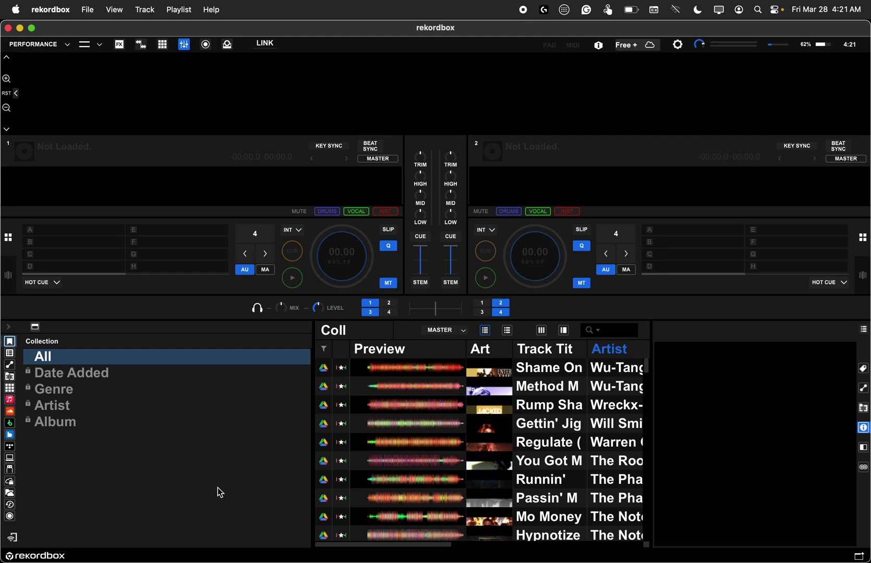
mouse_move(49, 557)
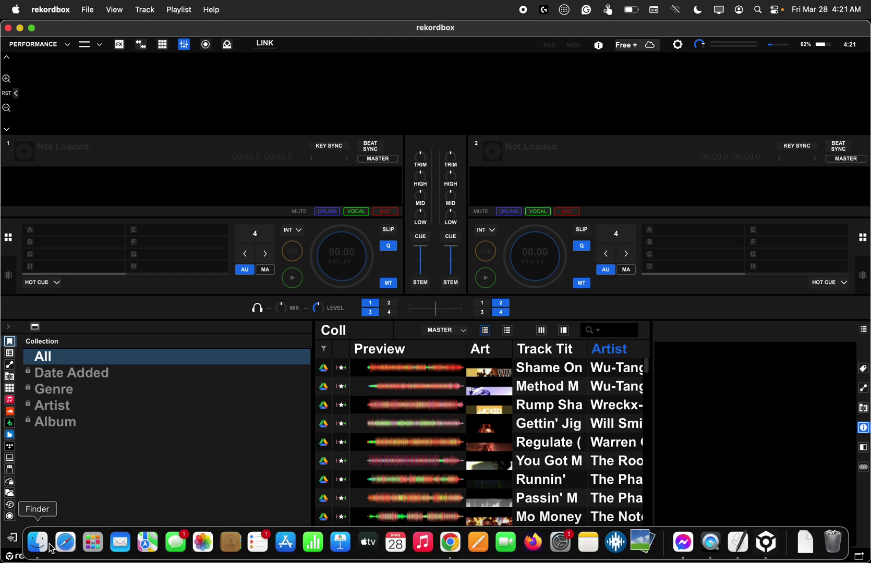
click(37, 542)
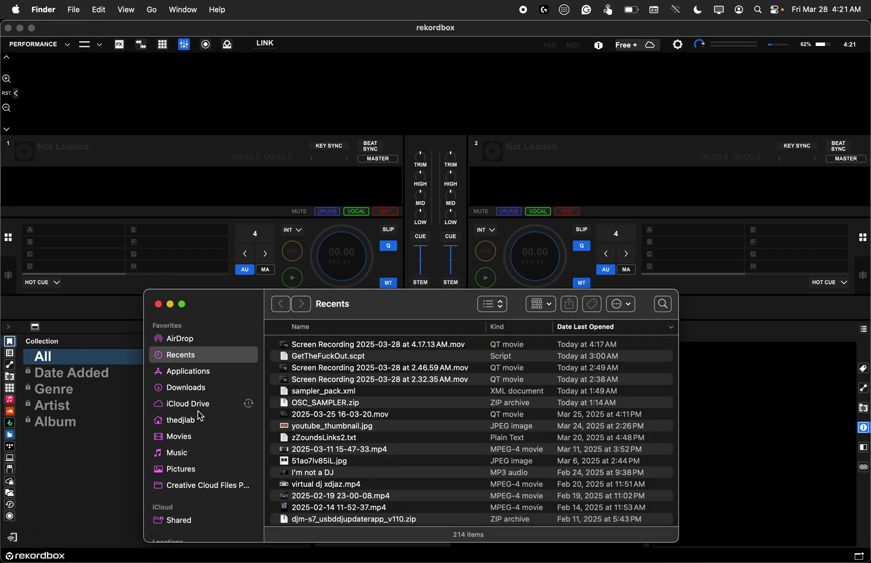
click(190, 454)
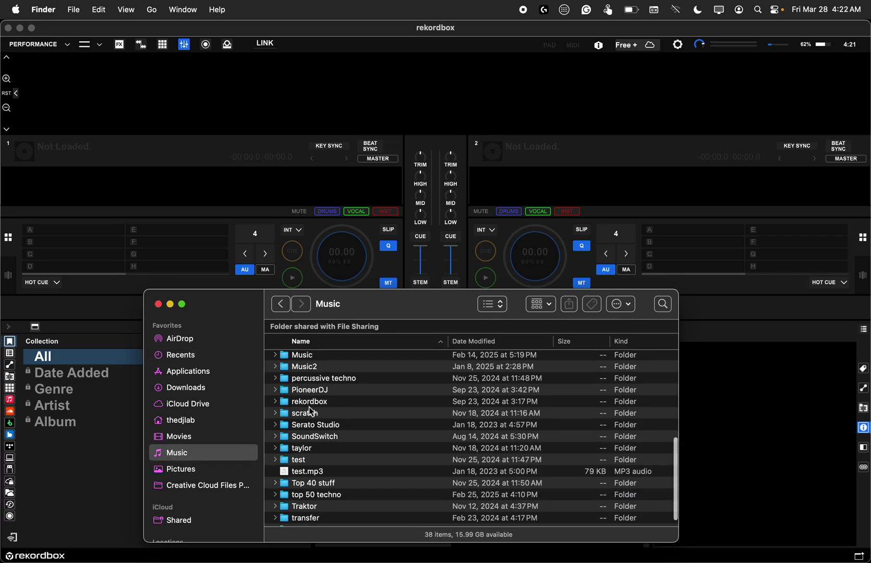
double_click(309, 403)
double_click(305, 362)
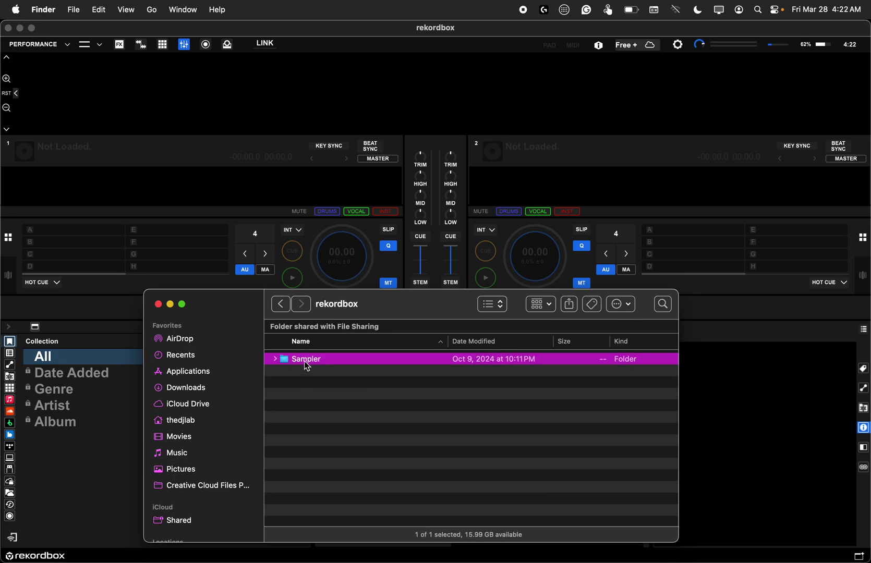
double_click(324, 359)
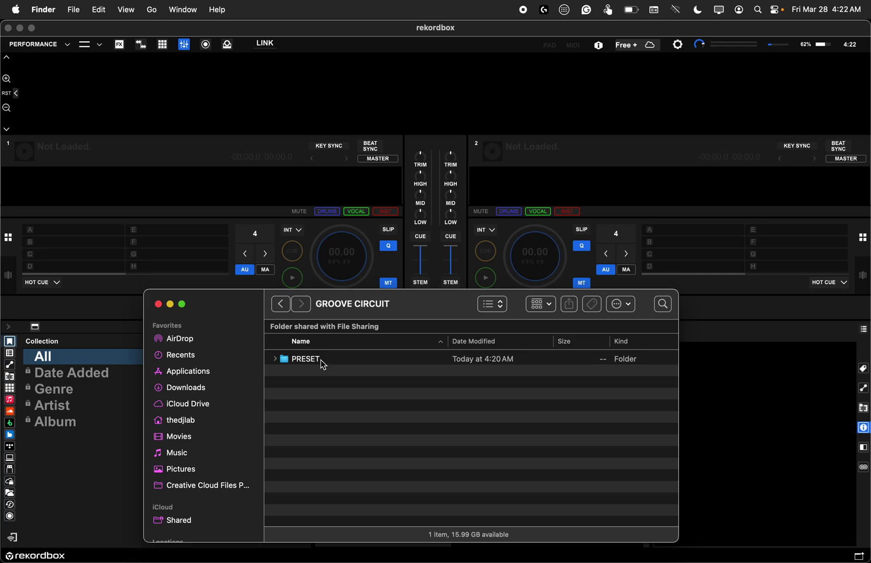
double_click(317, 359)
double_click(312, 356)
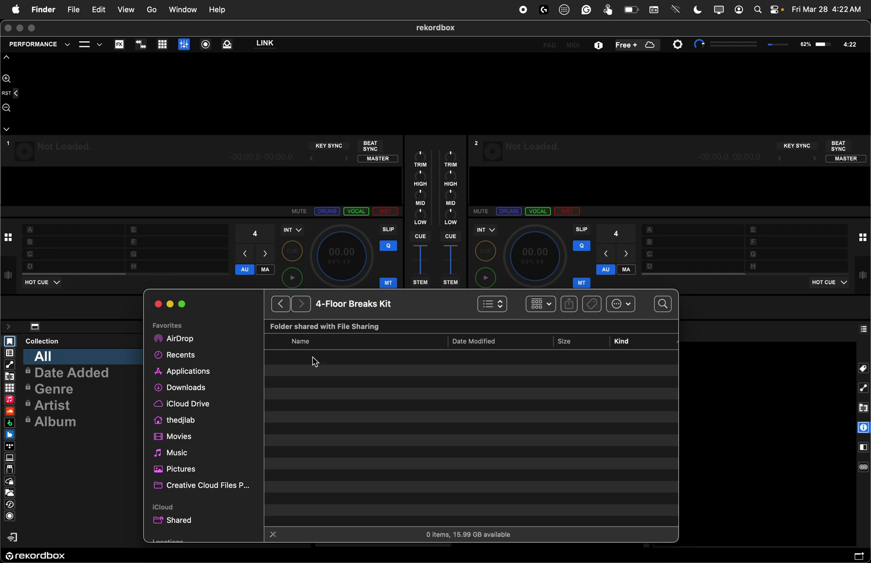
click(158, 305)
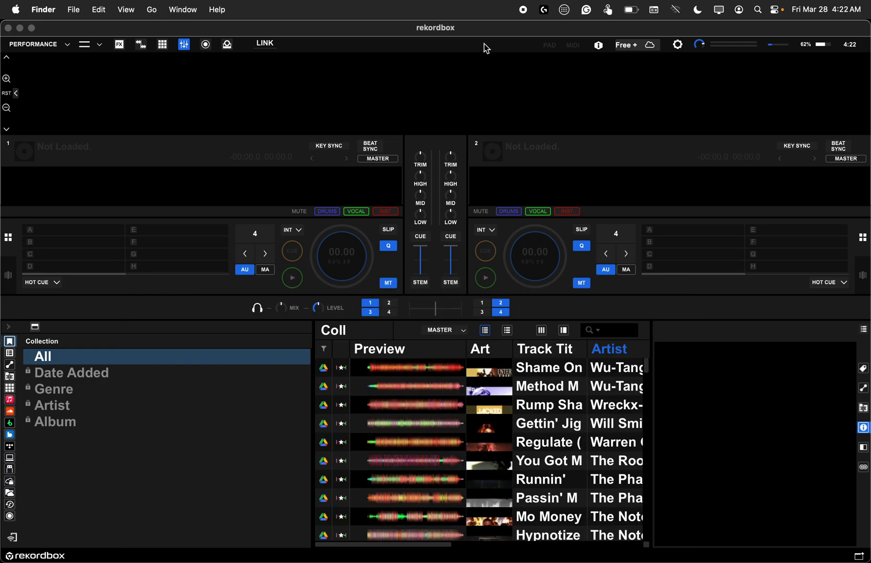